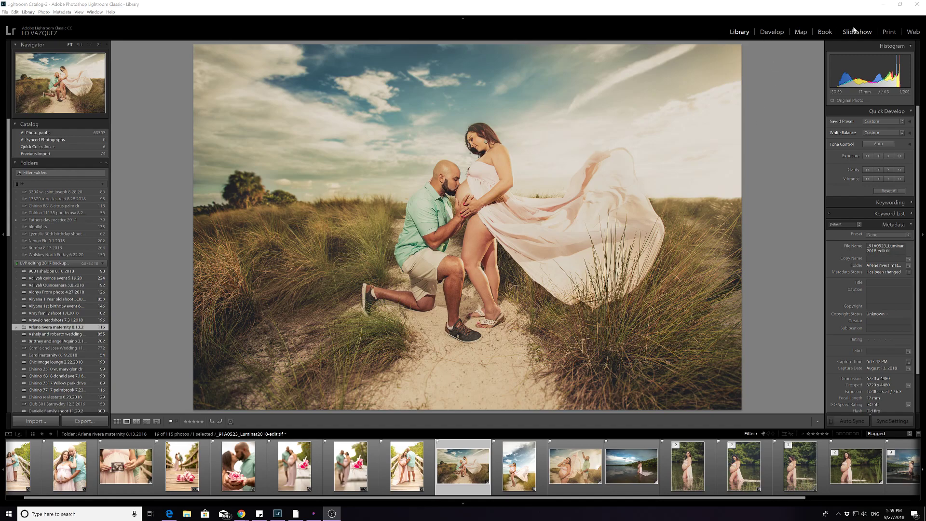
Step: Switch to the Print module and open Page Setup, browsing the paper sizes without changing them
click(889, 33)
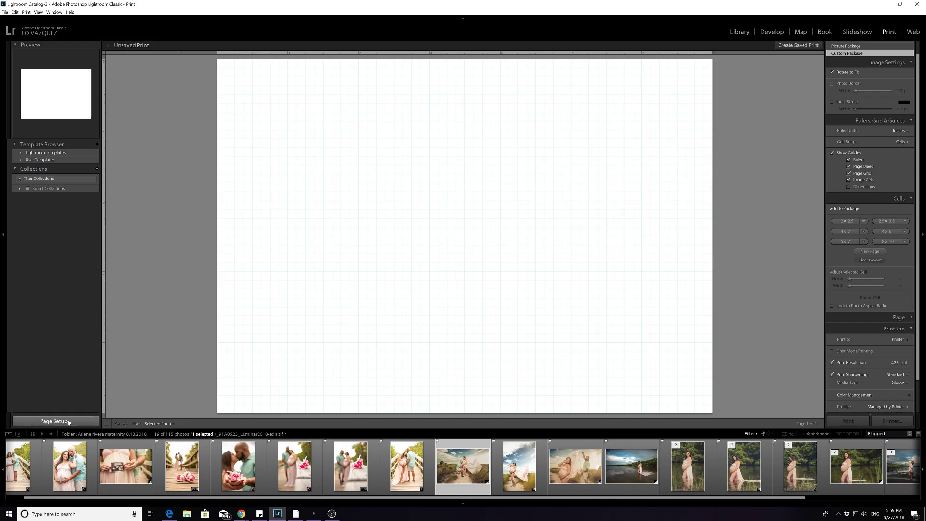
click(68, 422)
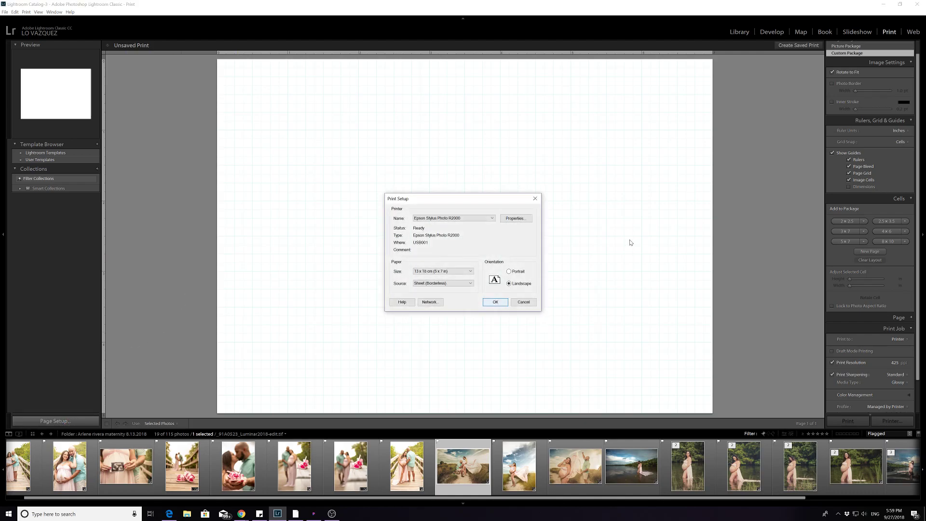
click(449, 272)
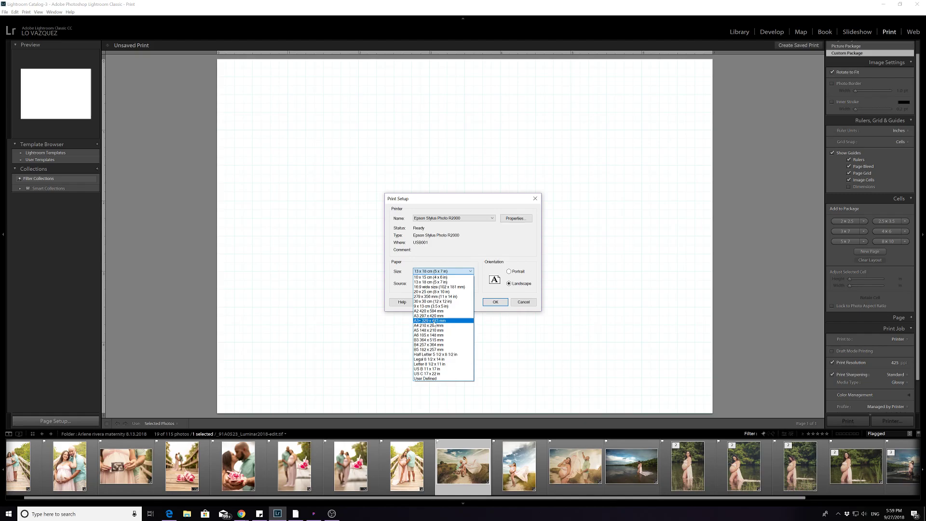
click(462, 251)
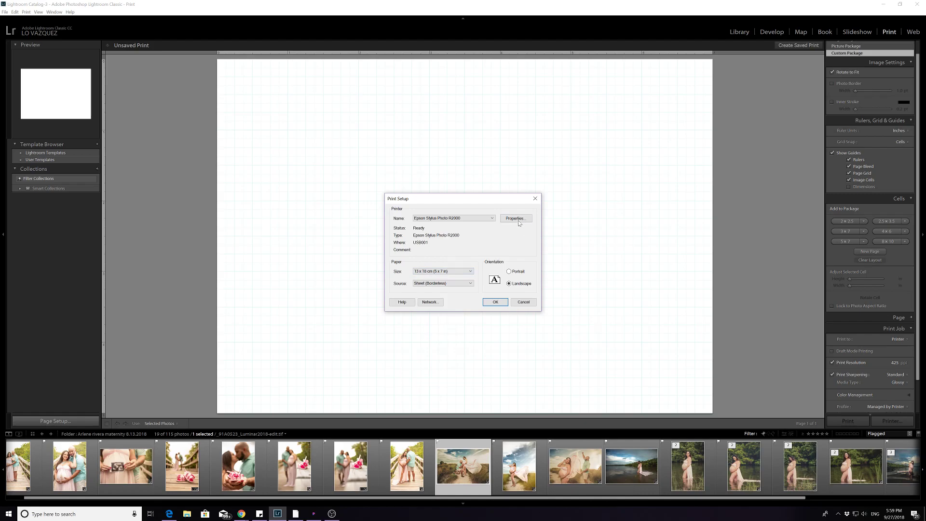
Step: Set the printer to Premium Photo Paper Semi-Gloss, Quality printing and A3+ 329 x 483 mm paper
click(518, 219)
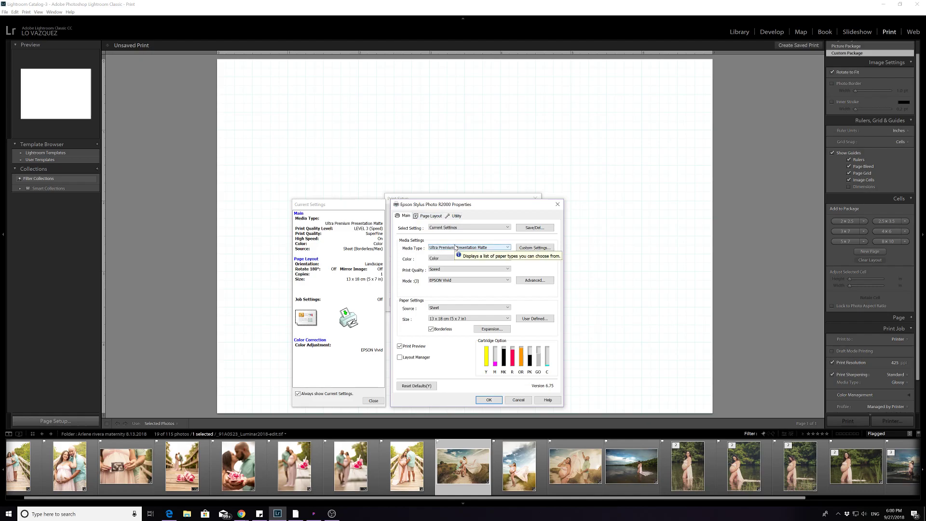
click(456, 248)
mouse_move(462, 255)
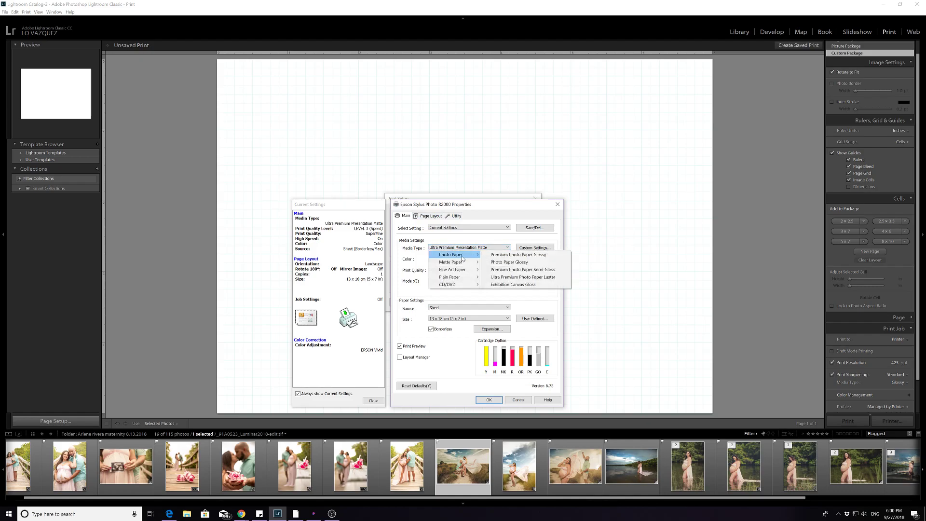
click(530, 271)
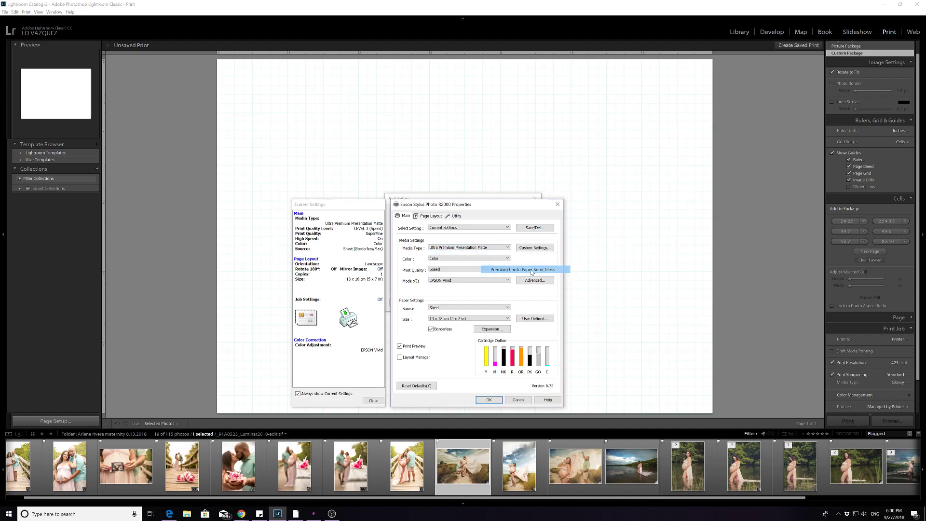
click(438, 271)
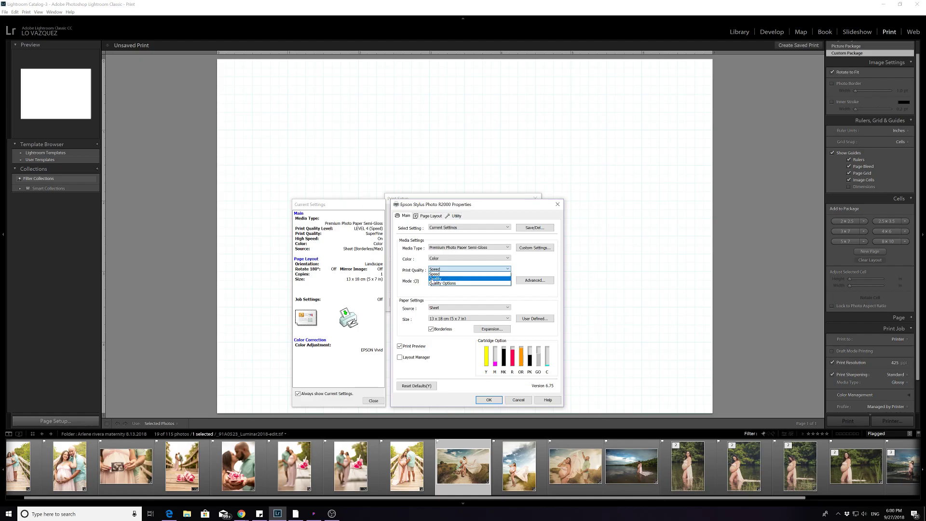
click(435, 279)
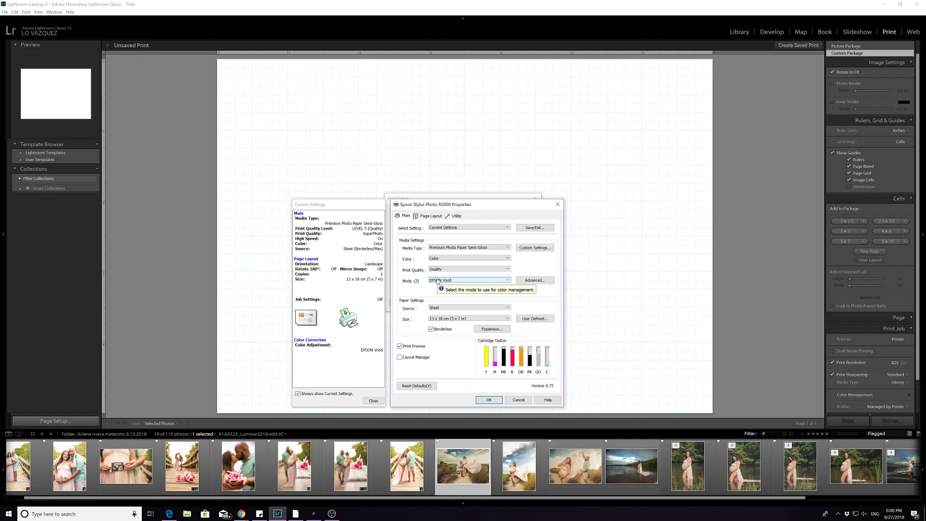
click(462, 319)
mouse_move(442, 322)
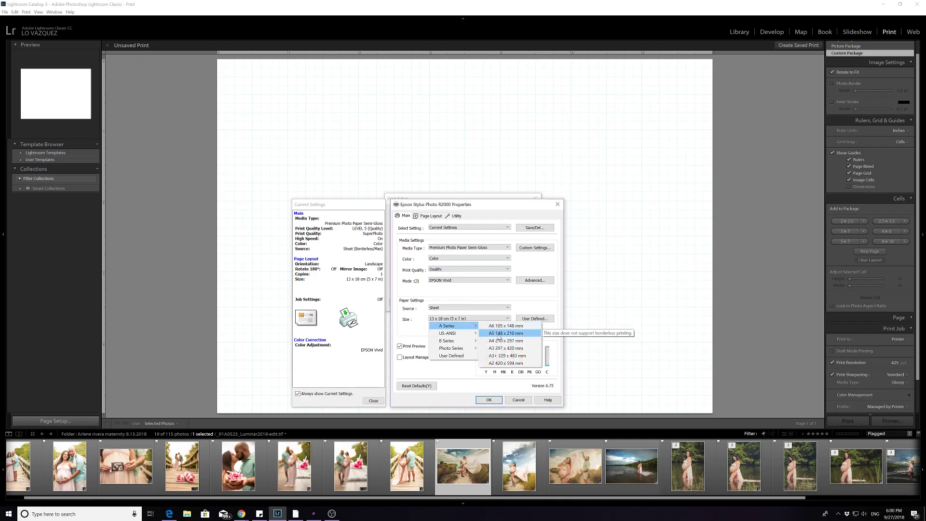
click(499, 358)
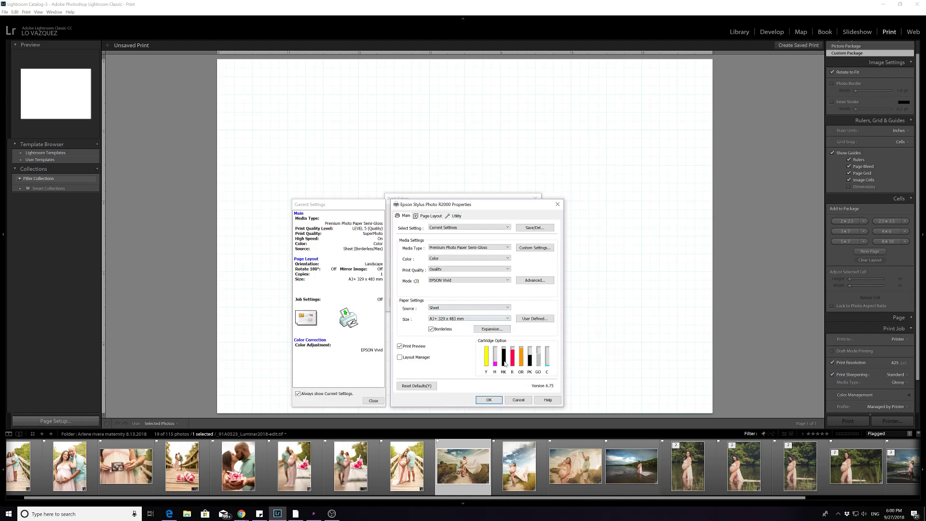
click(489, 400)
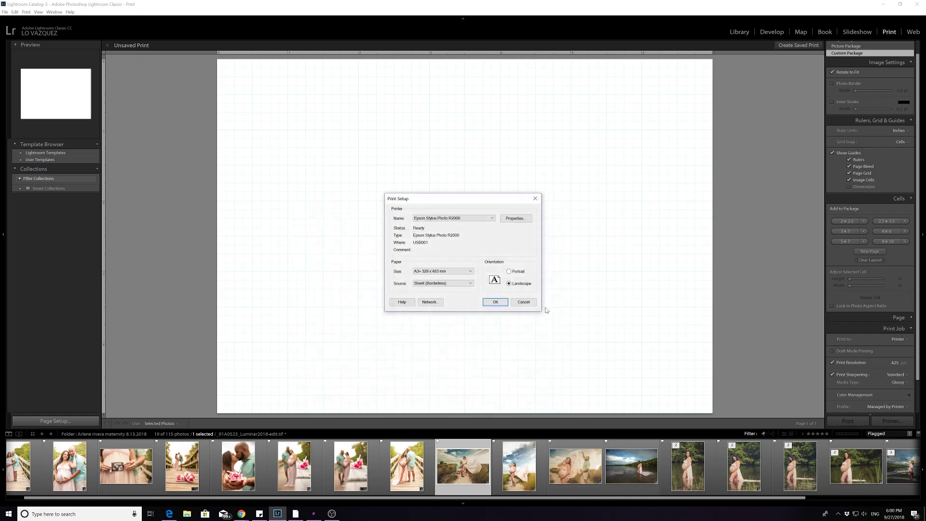
Step: Keep the page in landscape orientation and confirm the page setup
click(509, 272)
click(510, 284)
click(494, 302)
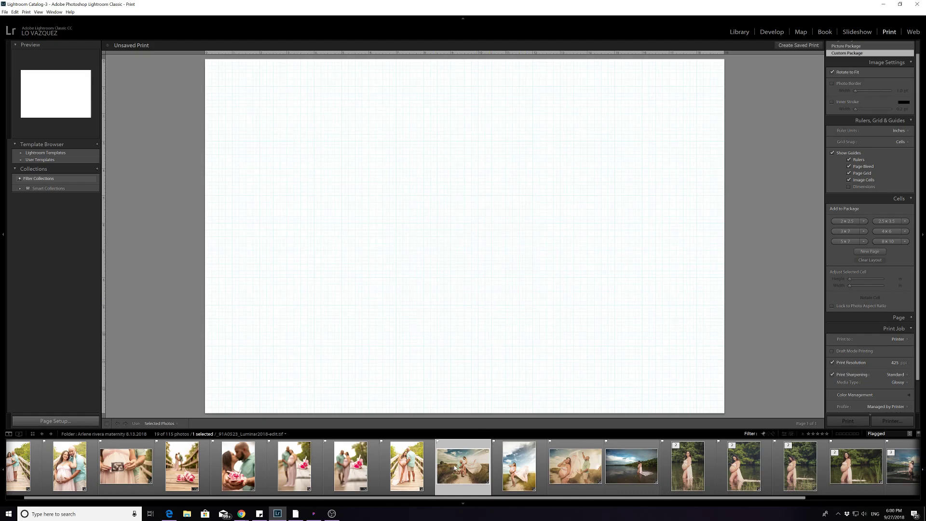
Step: Place the couple's beach photo on the page and nudge it slightly right in its cell
drag(456, 467, 788, 446)
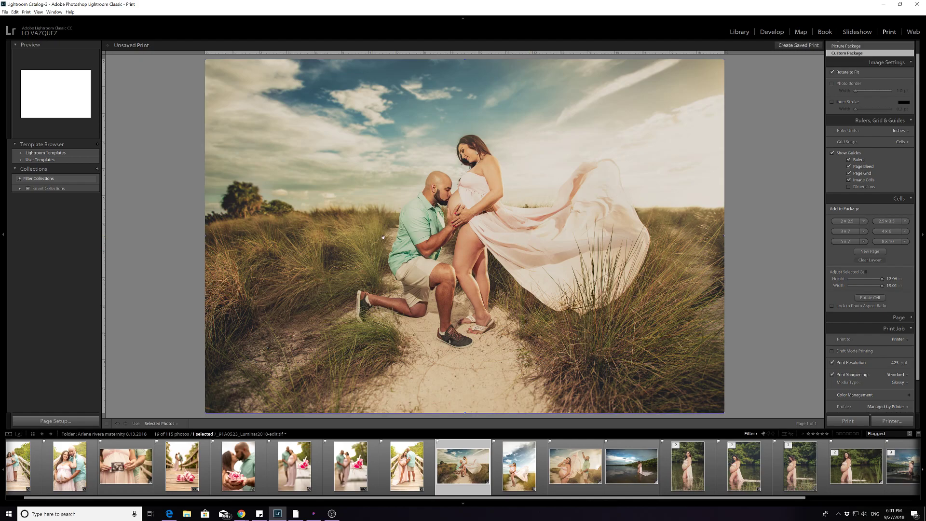
drag(553, 238, 663, 244)
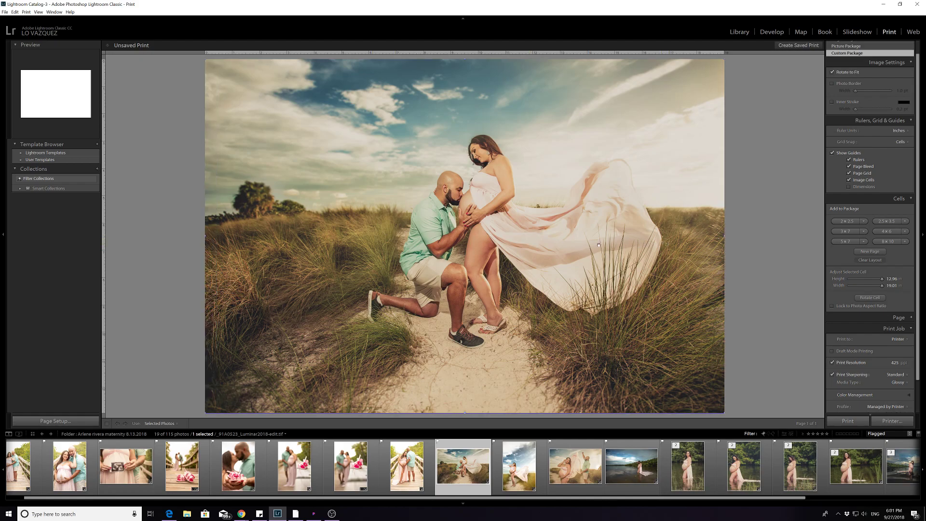
key(ctrl+z)
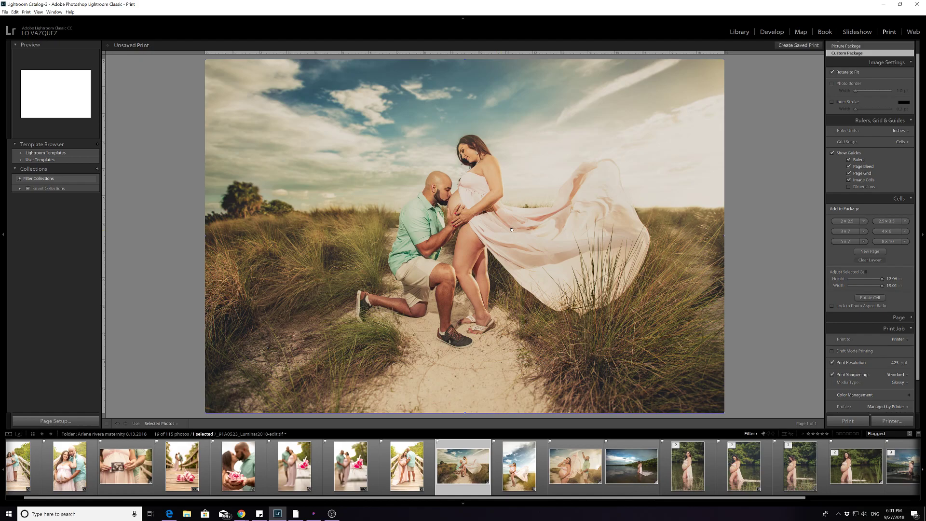
mouse_move(520, 229)
mouse_down()
mouse_move(544, 235)
mouse_move(535, 235)
mouse_up()
click(775, 290)
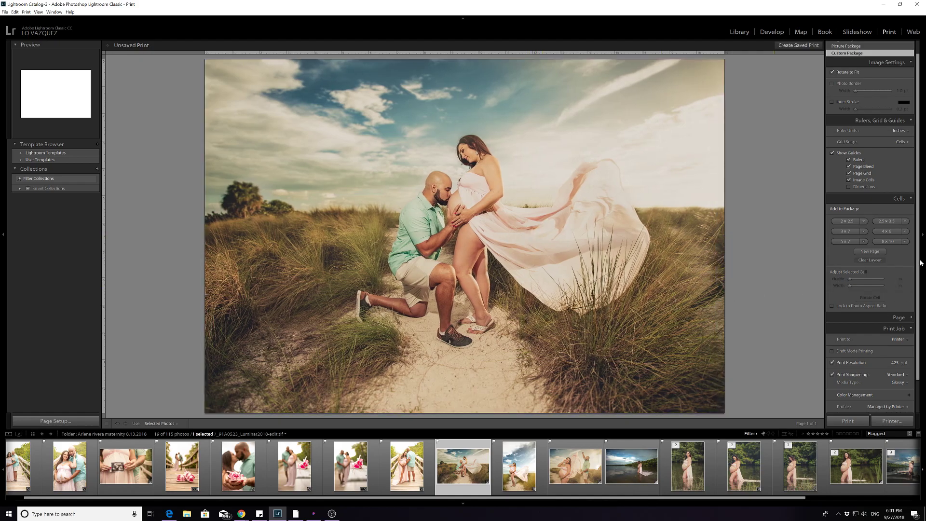
scroll(902, 373, down, 1)
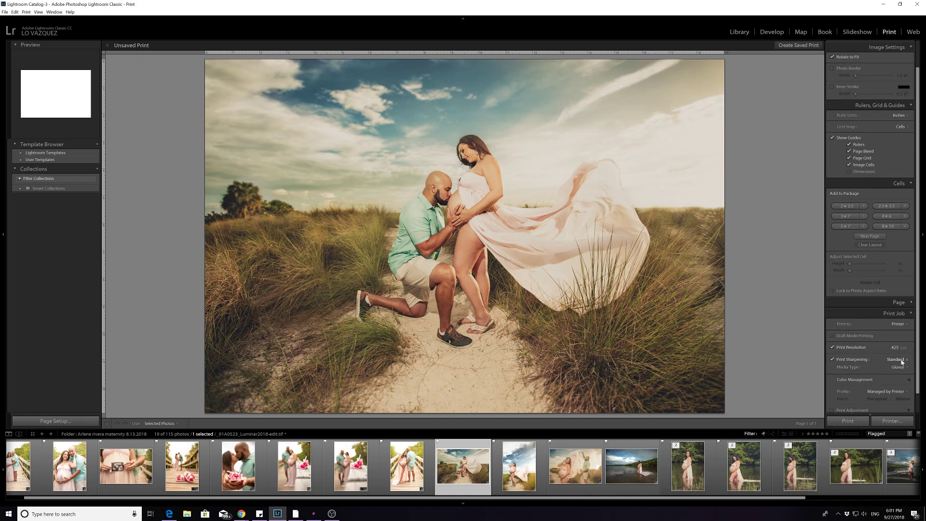
click(900, 360)
click(811, 377)
click(900, 368)
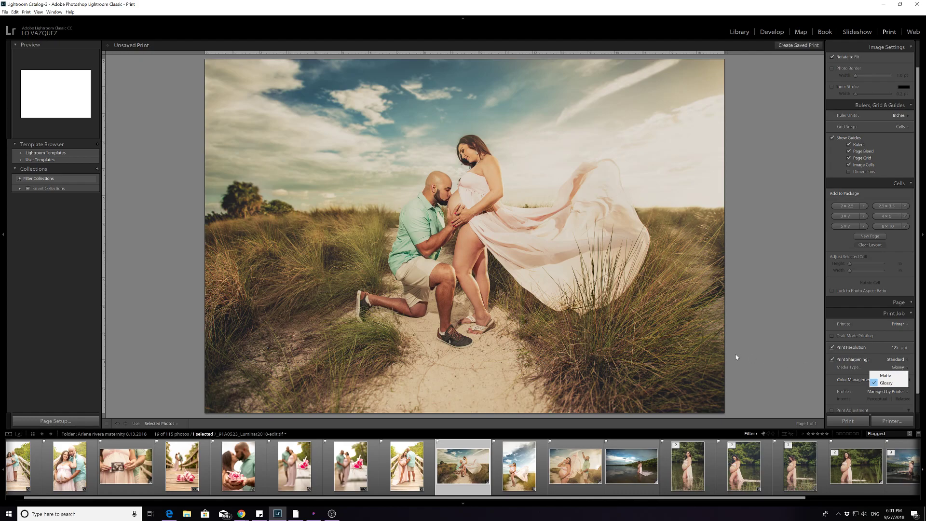
click(887, 383)
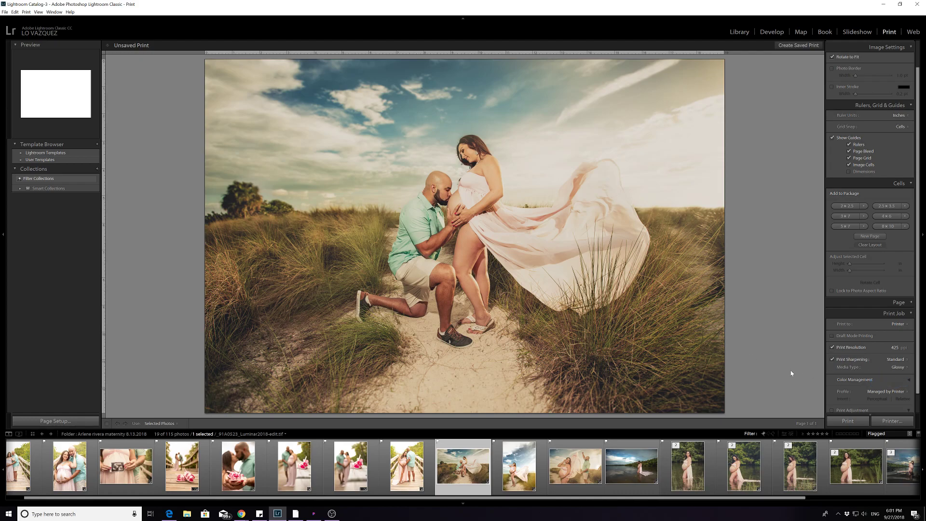
scroll(913, 359, down, 1)
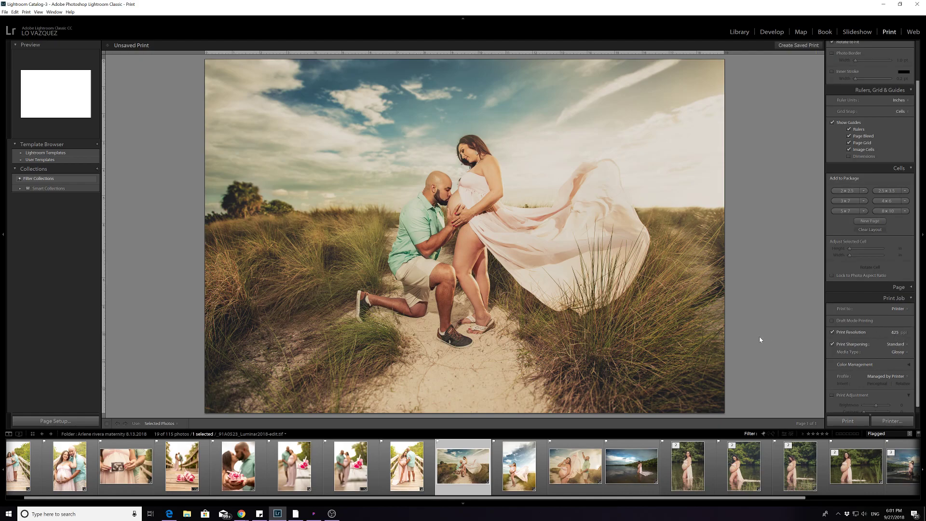
scroll(893, 326, down, 1)
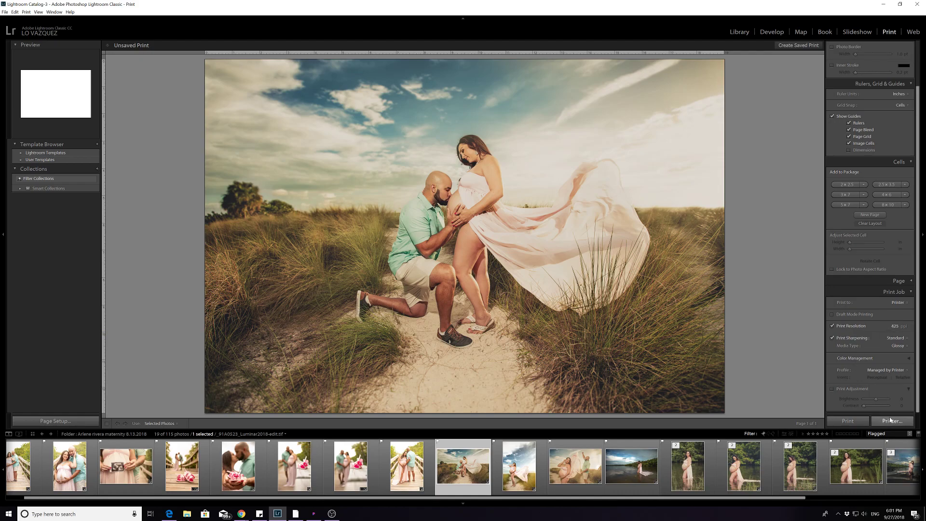
click(890, 421)
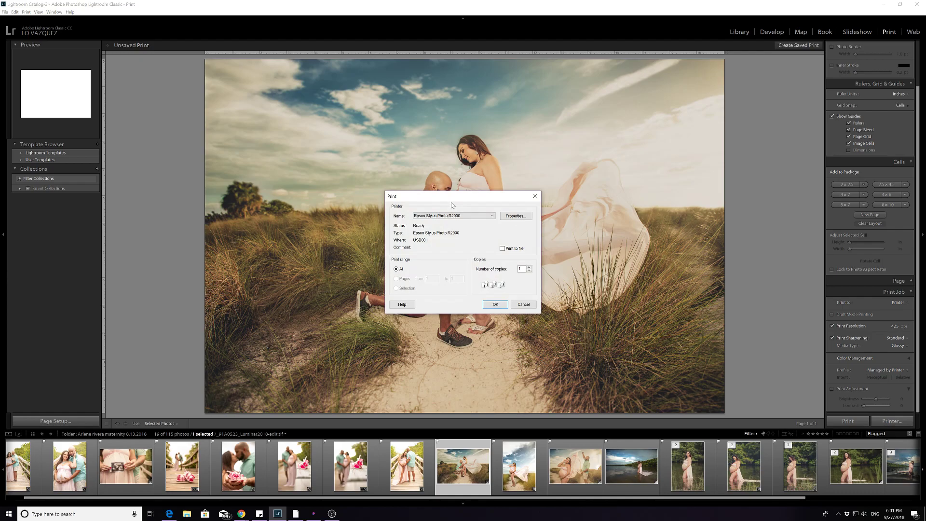
click(522, 305)
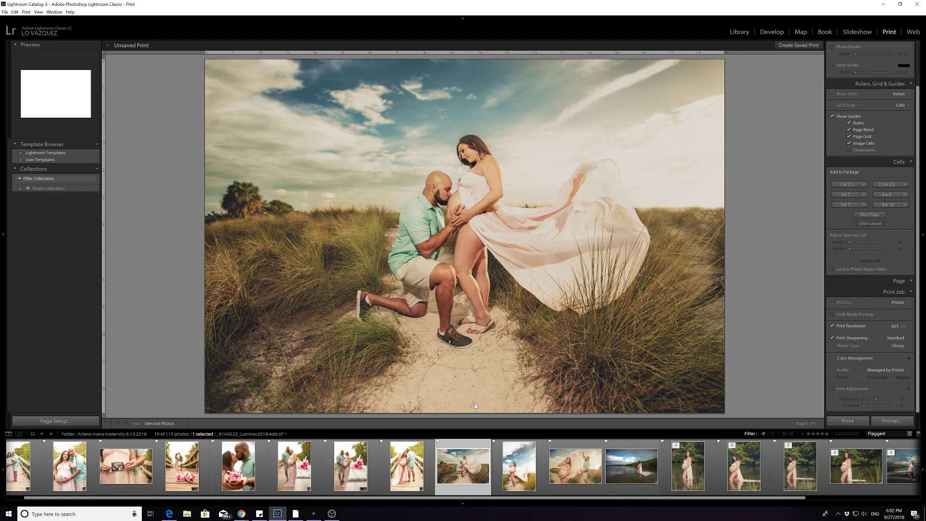
Step: Shrink the cell to the left half with the standing pregnant woman, and add the water photo filling the right half
click(721, 308)
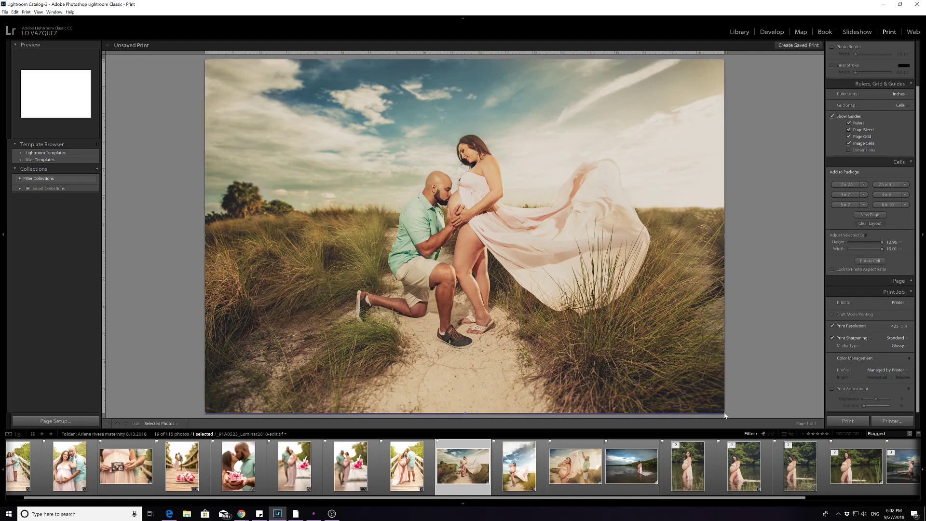
drag(720, 407, 455, 413)
drag(520, 475, 355, 309)
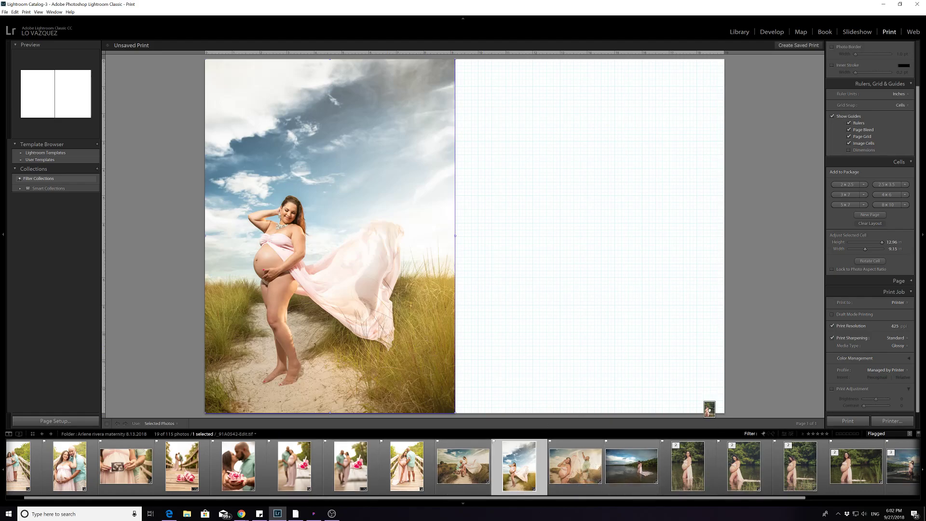
drag(709, 409, 499, 95)
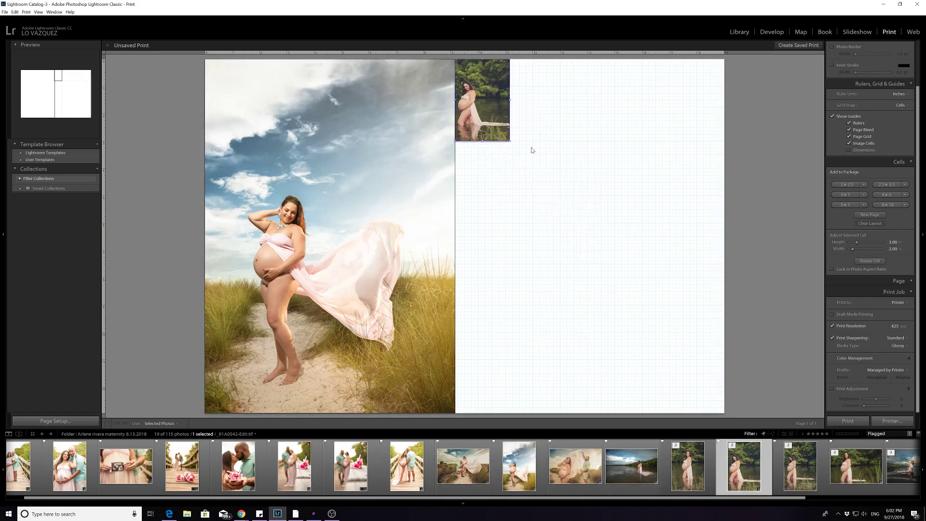
drag(510, 141, 782, 451)
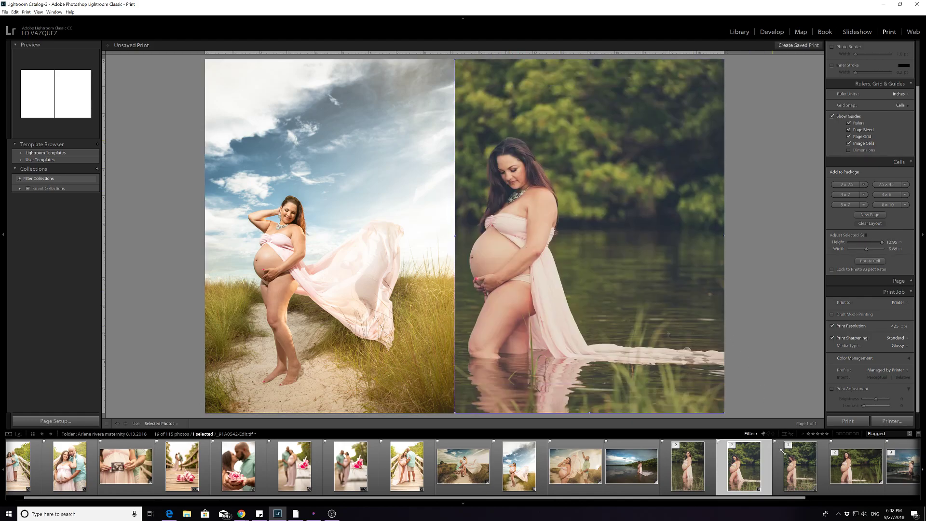